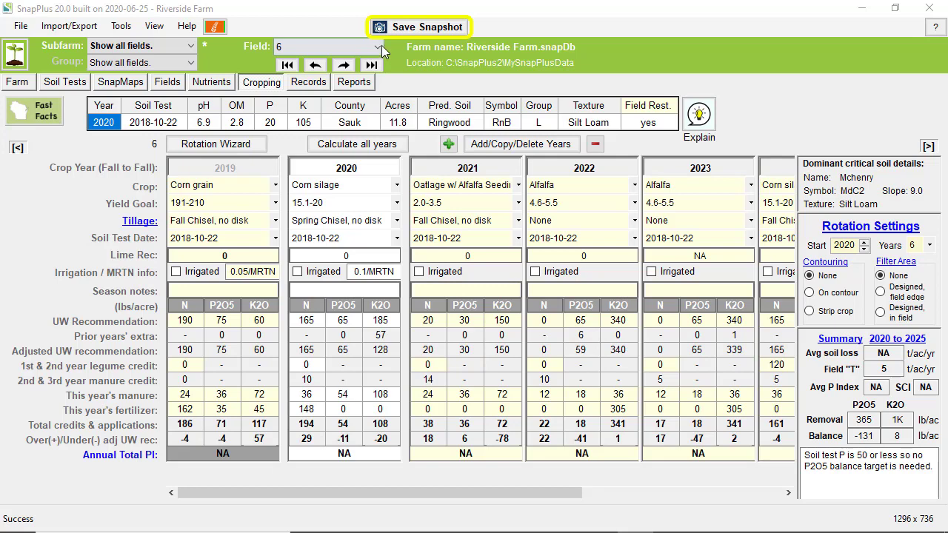
- Save a backup snapshot of the Riverside Farm file and start the Rotation Wizard
{"action": "left_click", "coordinate": [403, 31]}
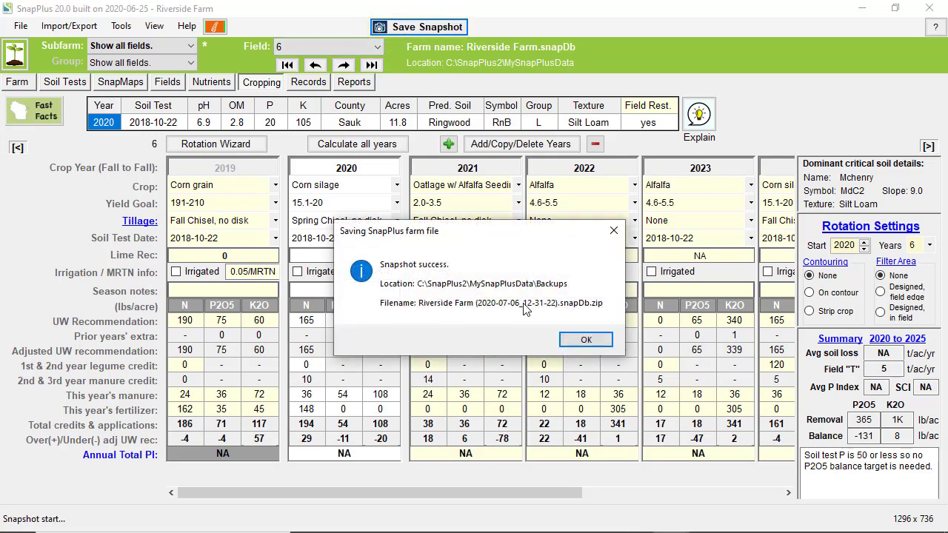
{"action": "left_click", "coordinate": [585, 340]}
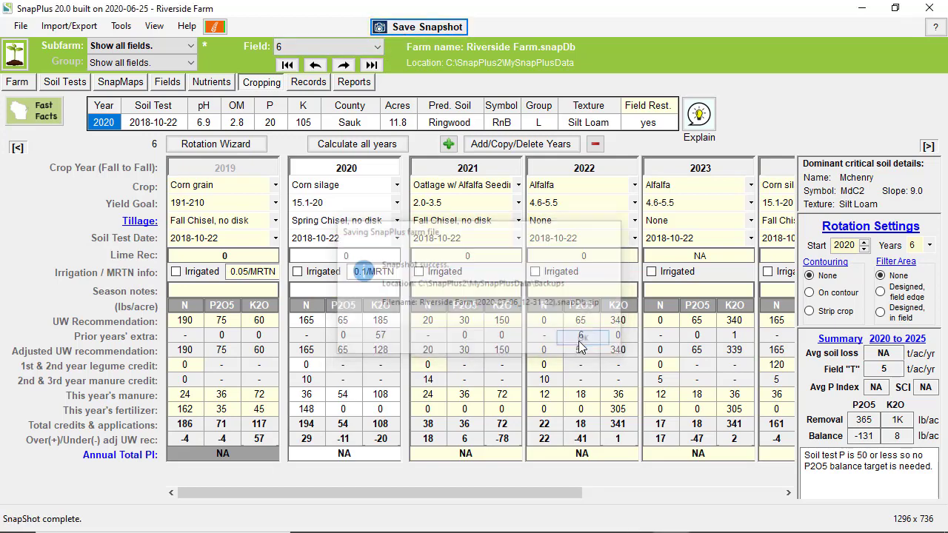
{"action": "left_click", "coordinate": [20, 26]}
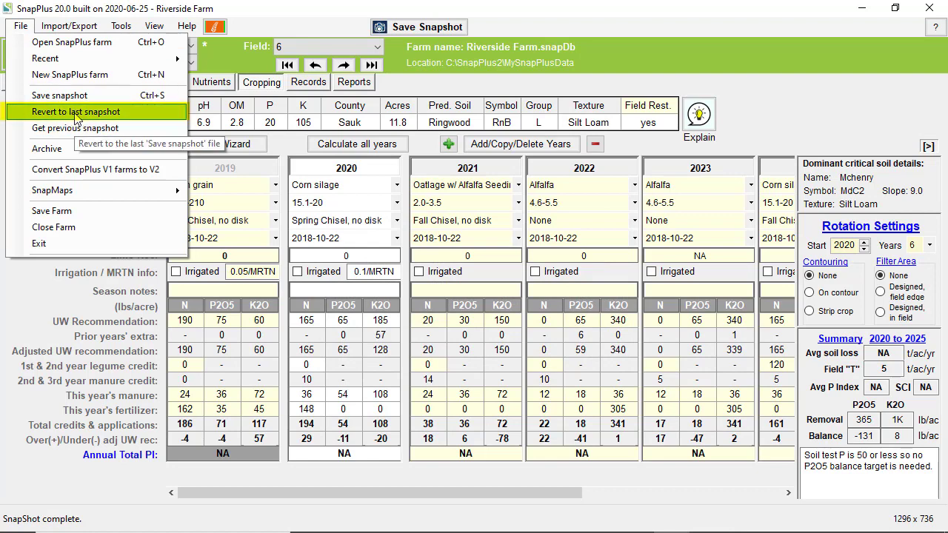
{"action": "left_click", "coordinate": [774, 132]}
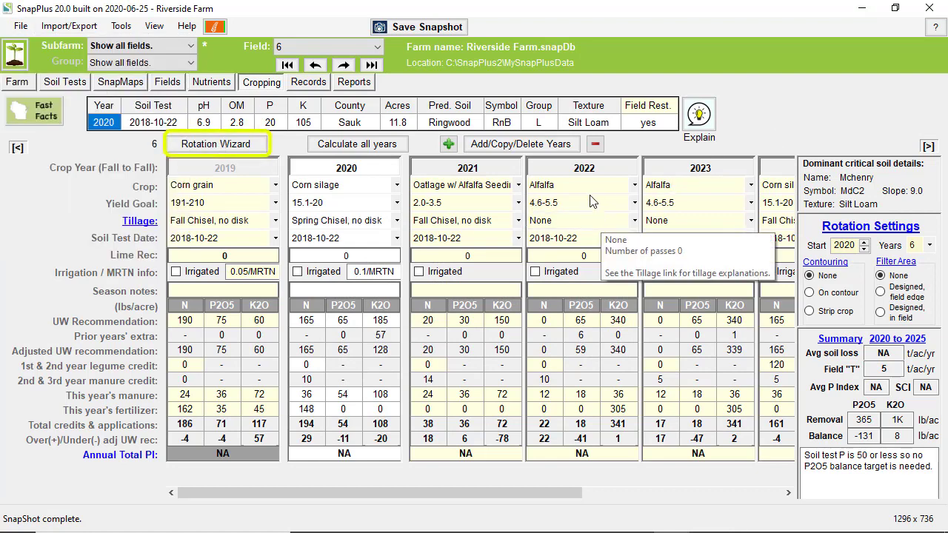
{"action": "left_click", "coordinate": [247, 145]}
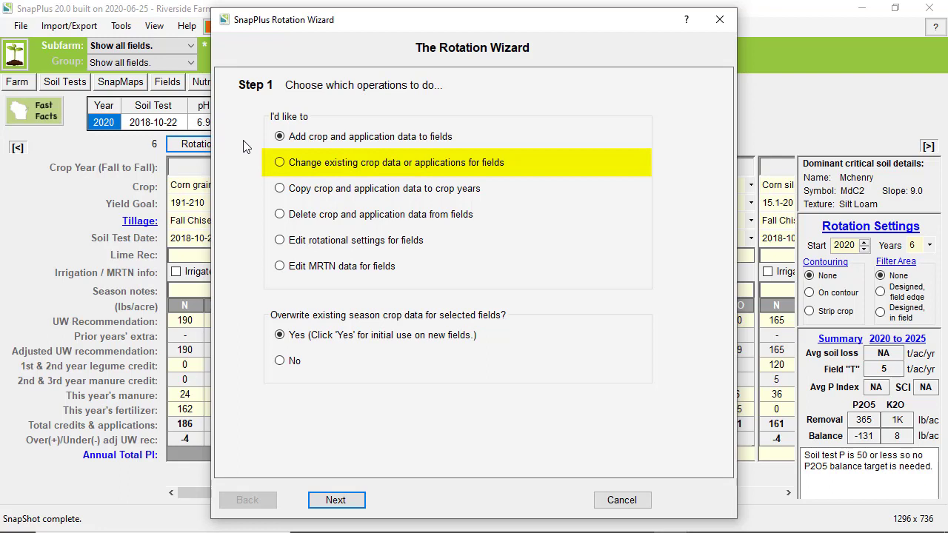
- Choose 'Change existing crop data or applications for fields' and continue to field selection
{"action": "left_click", "coordinate": [280, 163]}
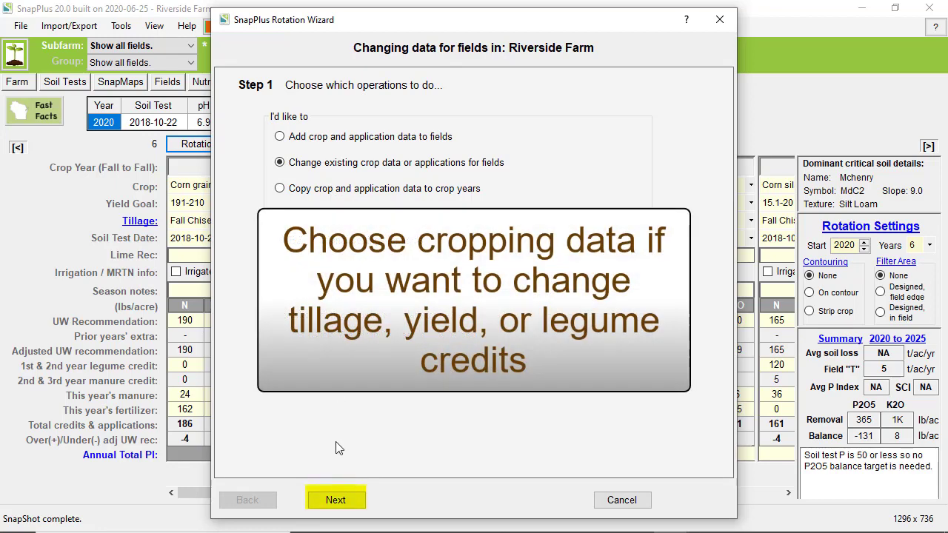
{"action": "left_click", "coordinate": [341, 509]}
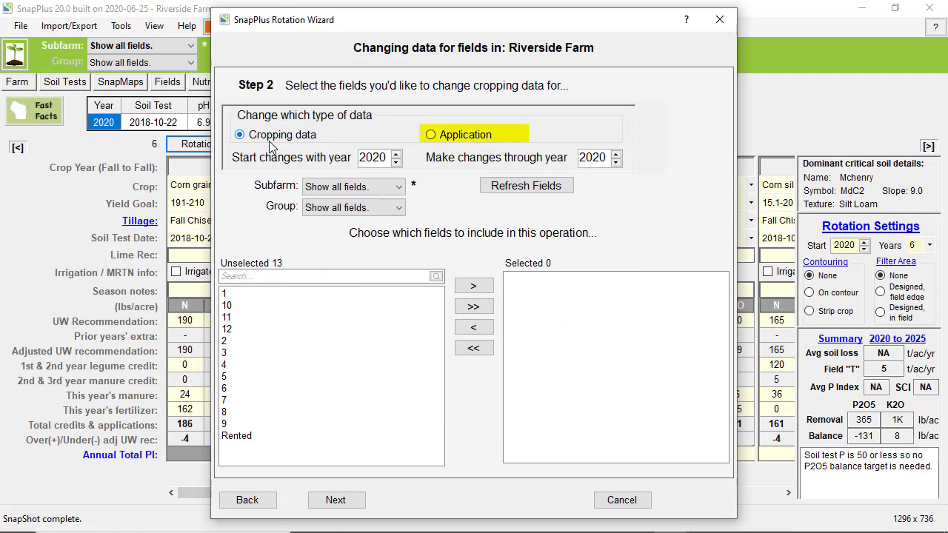
- Switch to 2020 application data, select field 3 and then all remaining fields, and continue
{"action": "left_click", "coordinate": [433, 135]}
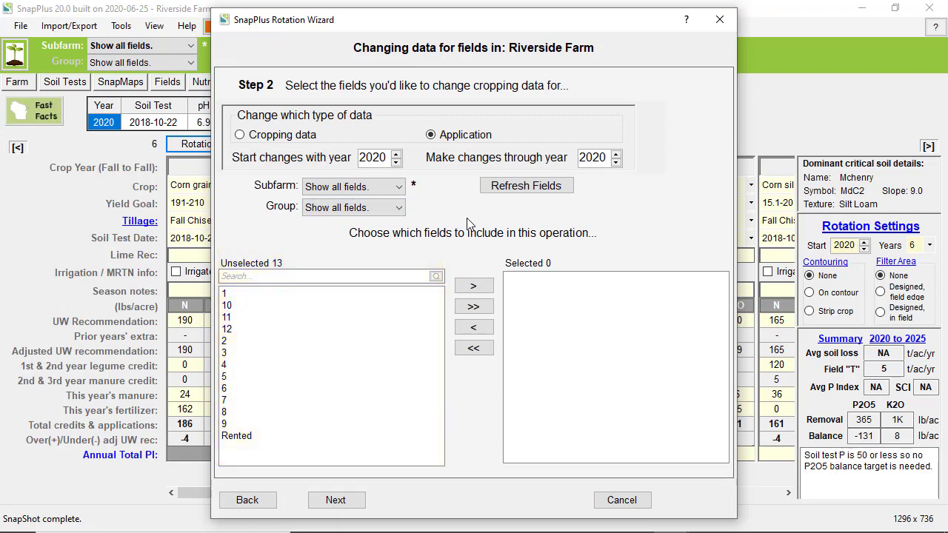
{"action": "left_click", "coordinate": [356, 352]}
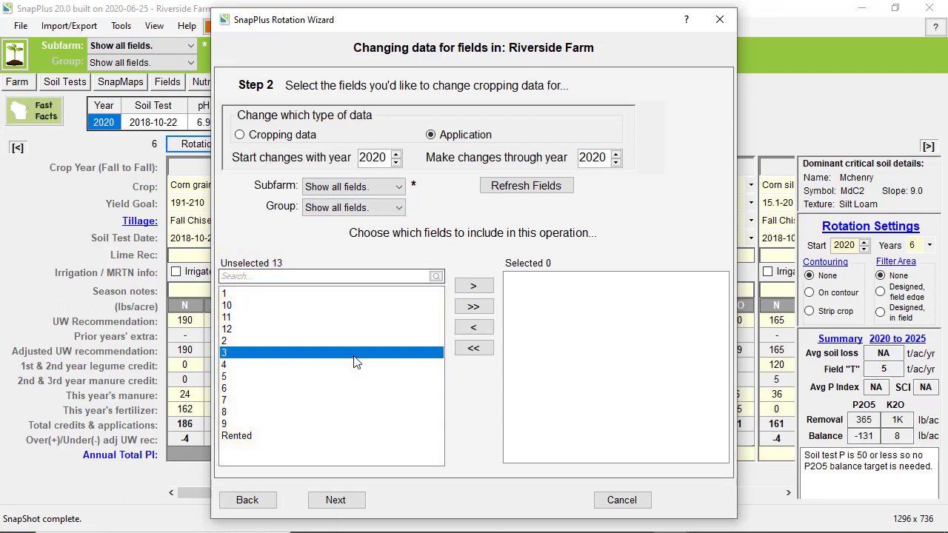
{"action": "left_click", "coordinate": [475, 289]}
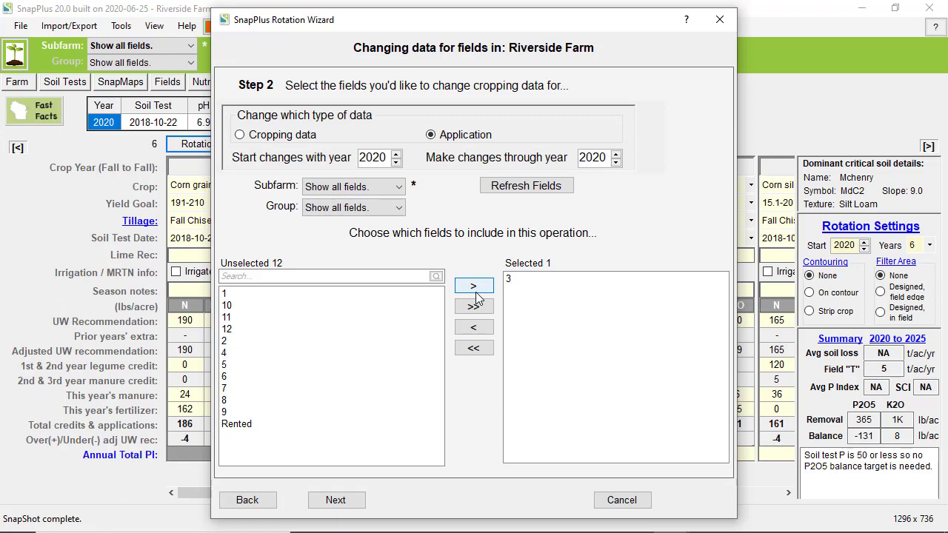
{"action": "left_click", "coordinate": [474, 307]}
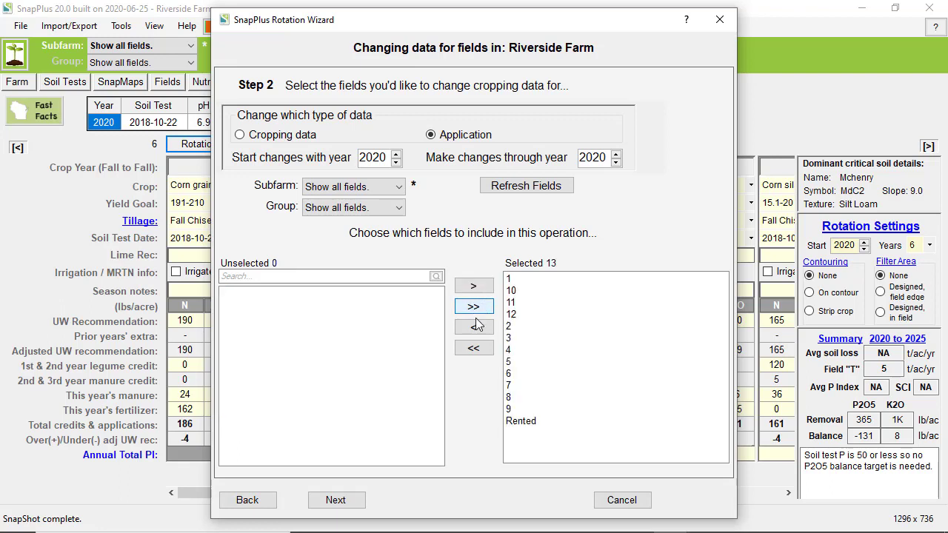
{"action": "left_click", "coordinate": [336, 500]}
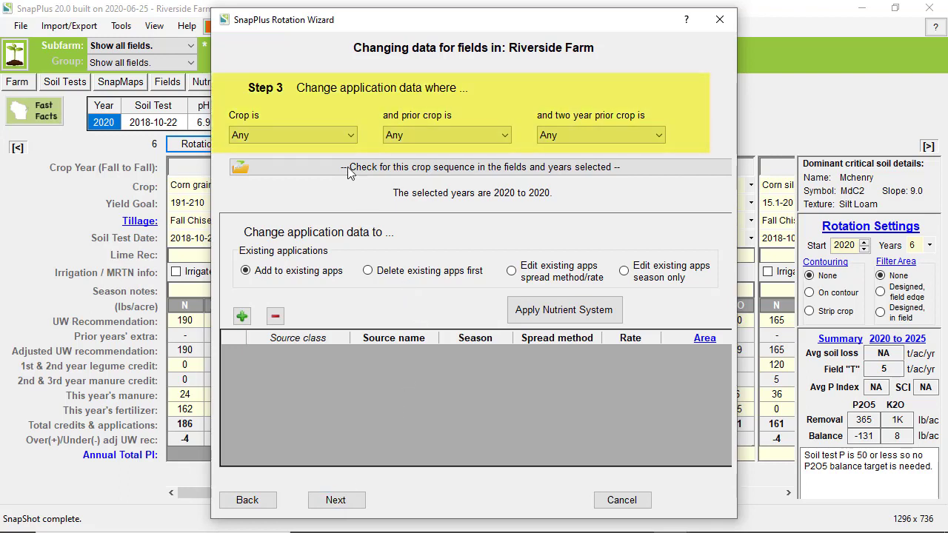
- Set the crop to Corn silage after prior crop Corn grain and verify fields 6 and 9 match
{"action": "left_click", "coordinate": [336, 139]}
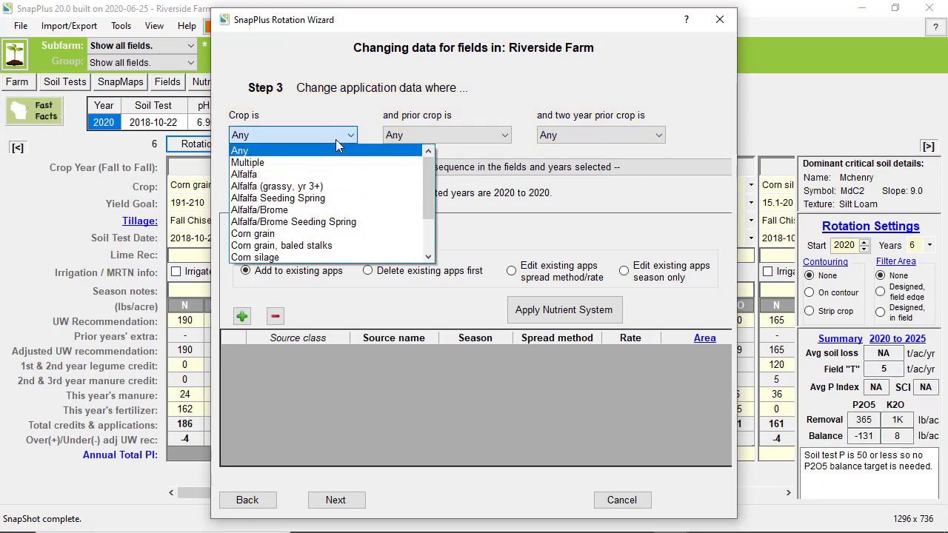
{"action": "left_click", "coordinate": [323, 258]}
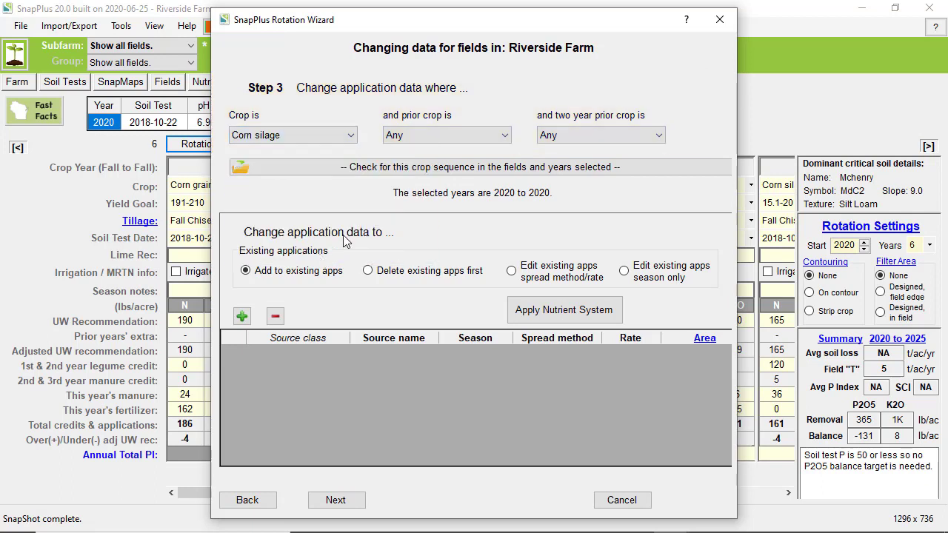
{"action": "left_click", "coordinate": [418, 141]}
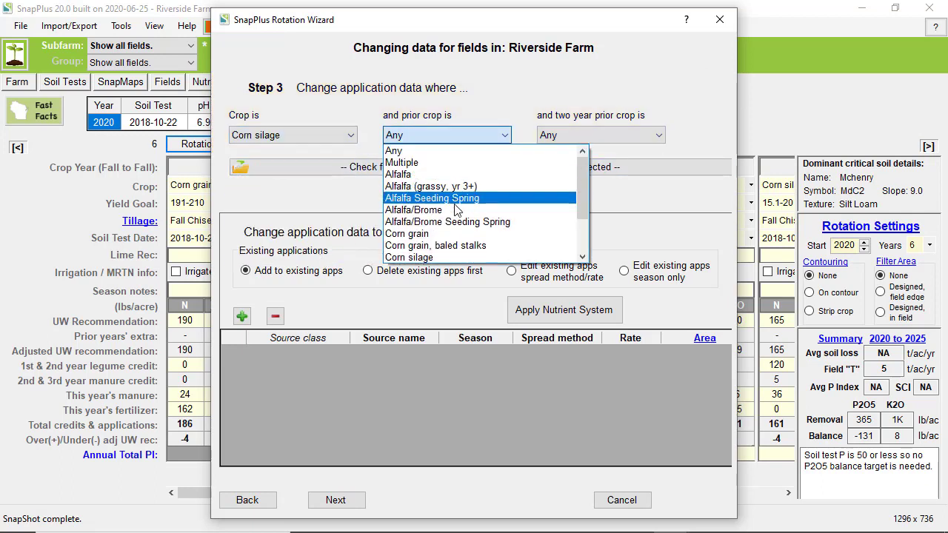
{"action": "left_click", "coordinate": [445, 234]}
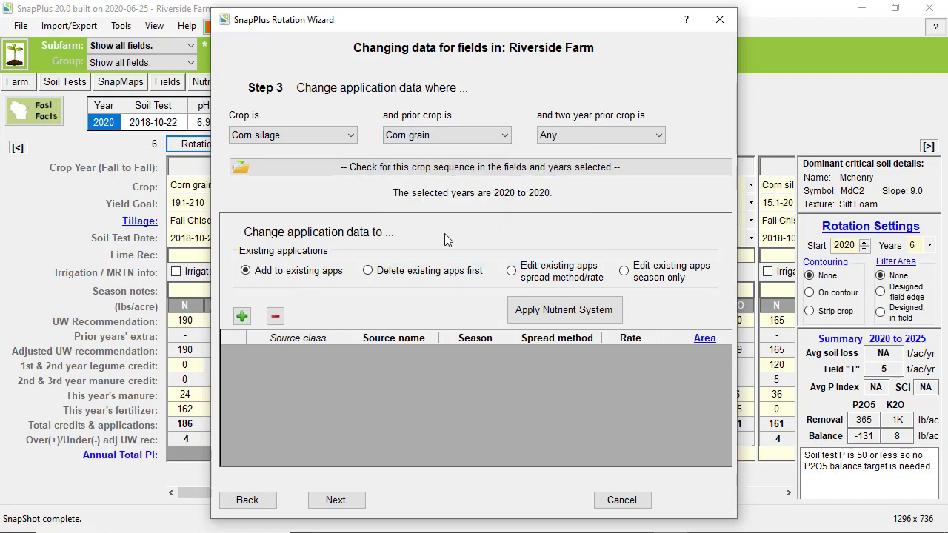
{"action": "left_click", "coordinate": [455, 171]}
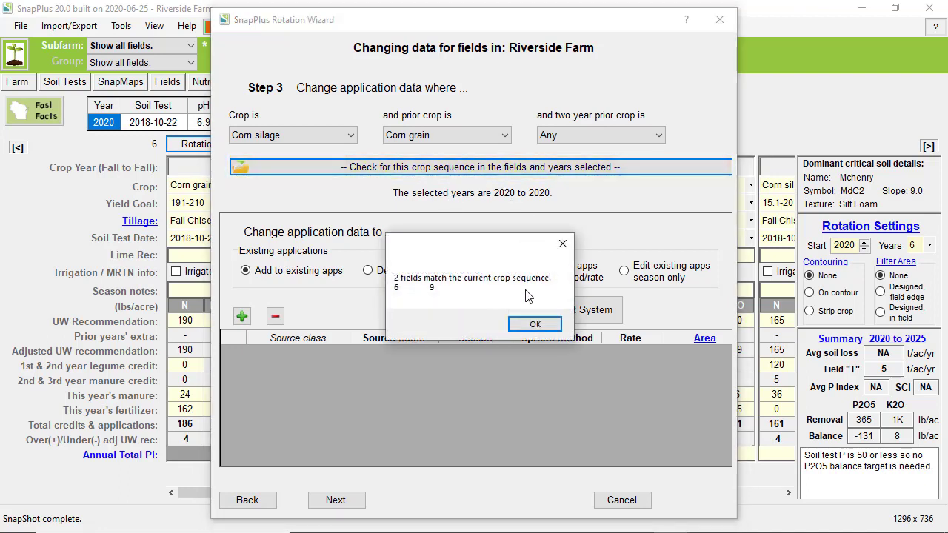
{"action": "left_click", "coordinate": [529, 325]}
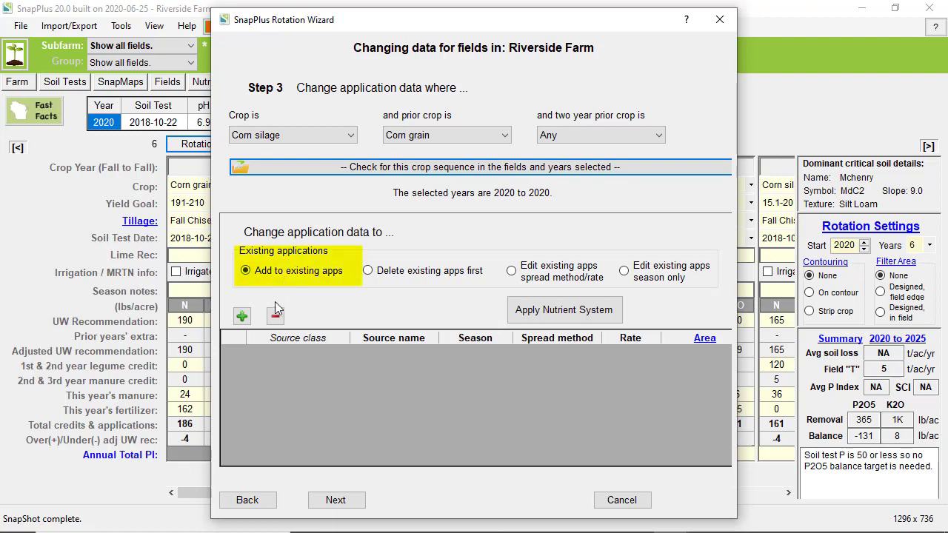
- Add a Dairy Liquid application row with Spring season and rate 12, then proceed to confirmation
{"action": "left_click", "coordinate": [242, 316]}
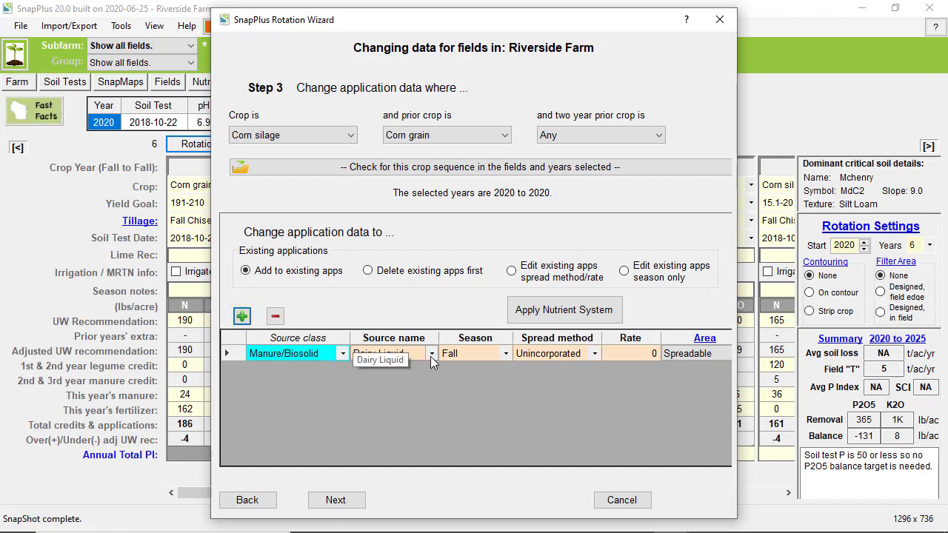
{"action": "left_click", "coordinate": [506, 355]}
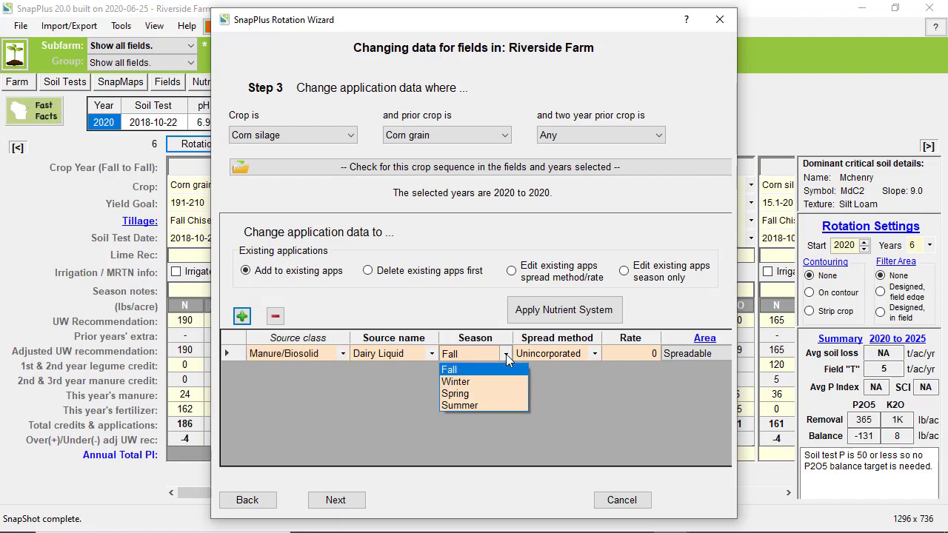
{"action": "left_click", "coordinate": [490, 393]}
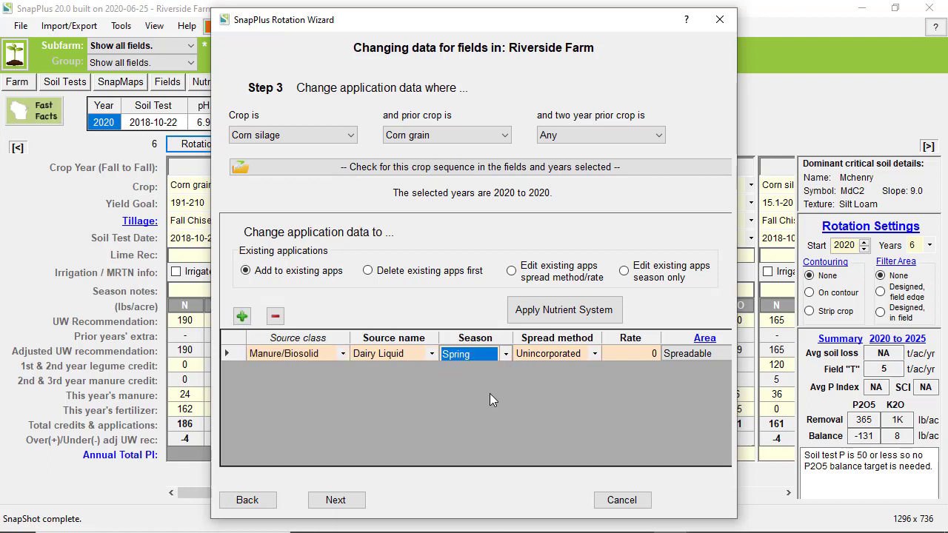
{"action": "left_click", "coordinate": [629, 355]}
{"action": "type", "text": "12"}
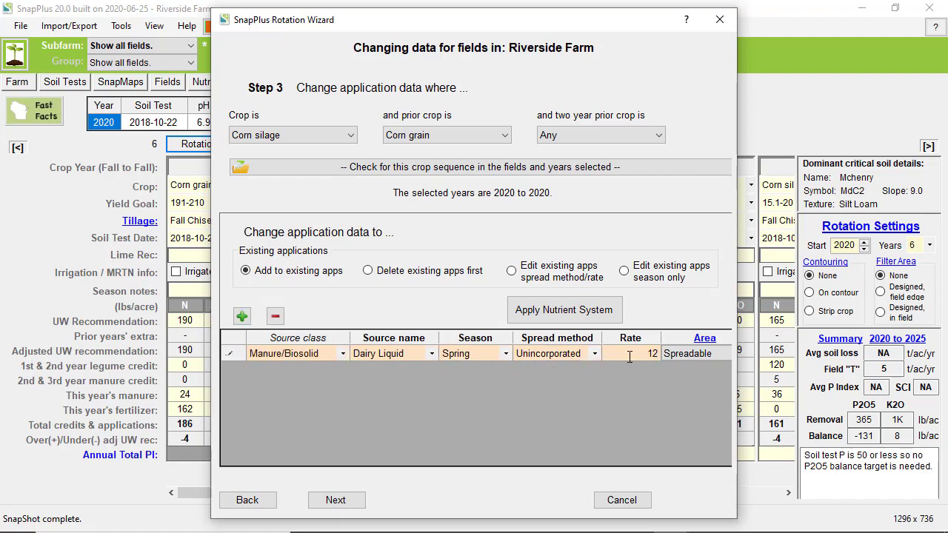
{"action": "left_click", "coordinate": [567, 317]}
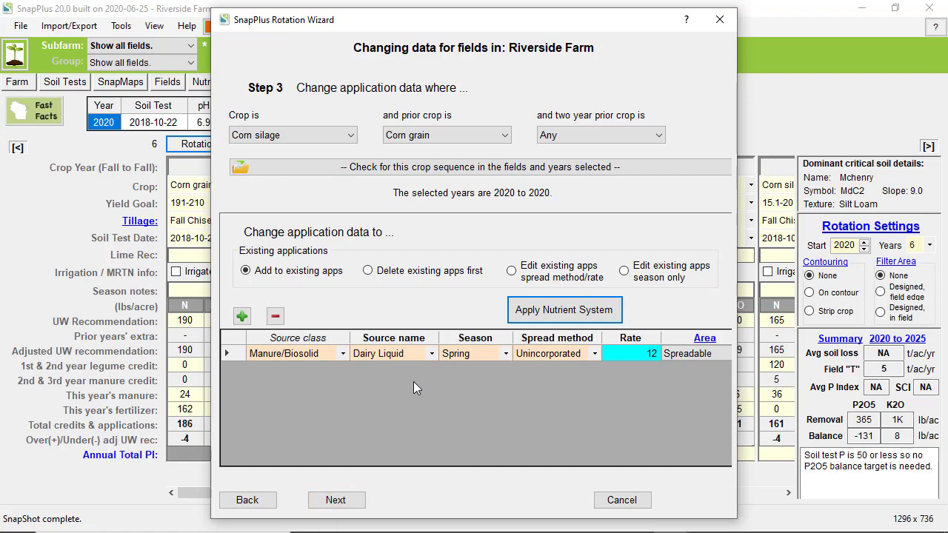
{"action": "left_click", "coordinate": [335, 501]}
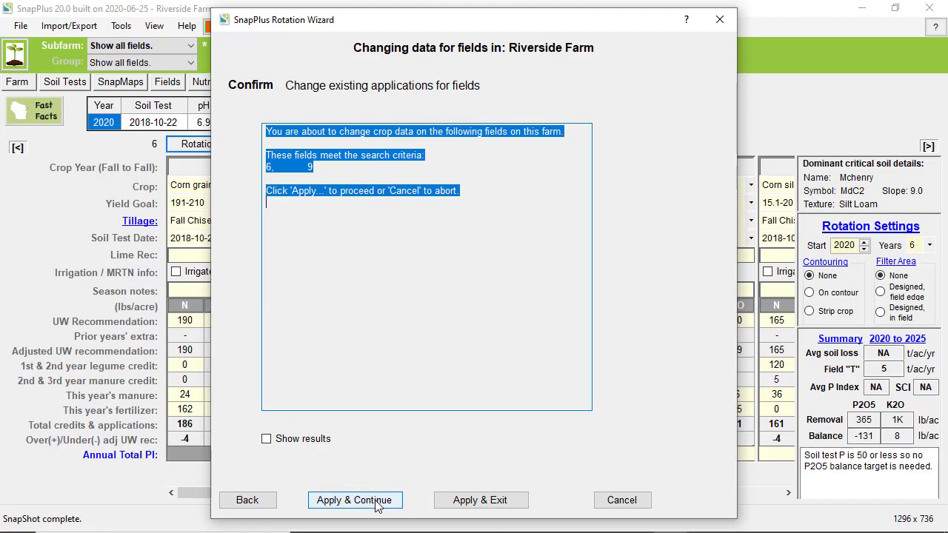
- Apply the changes, review field 6's 2020 Nutrient Application Planner, and reopen the Rotation Wizard
{"action": "left_click", "coordinate": [474, 502]}
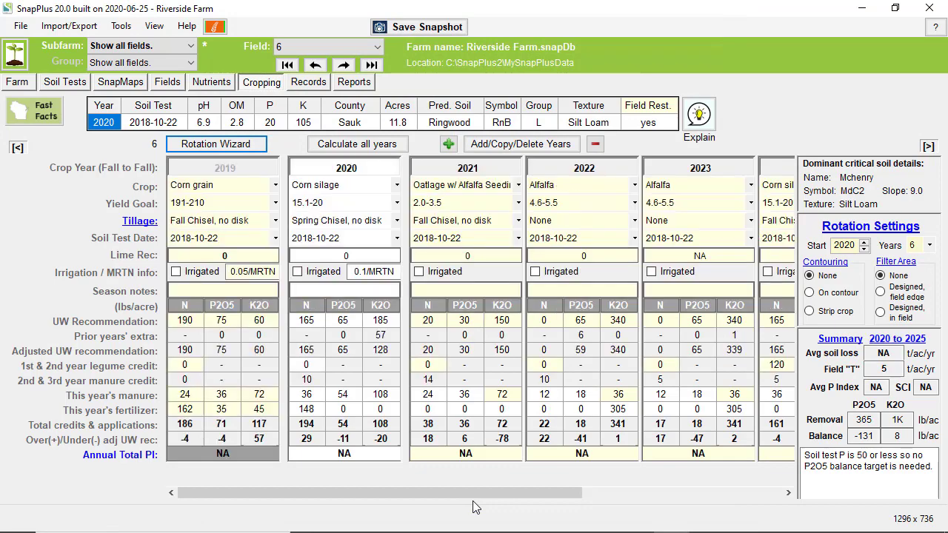
{"action": "double_click", "coordinate": [344, 398]}
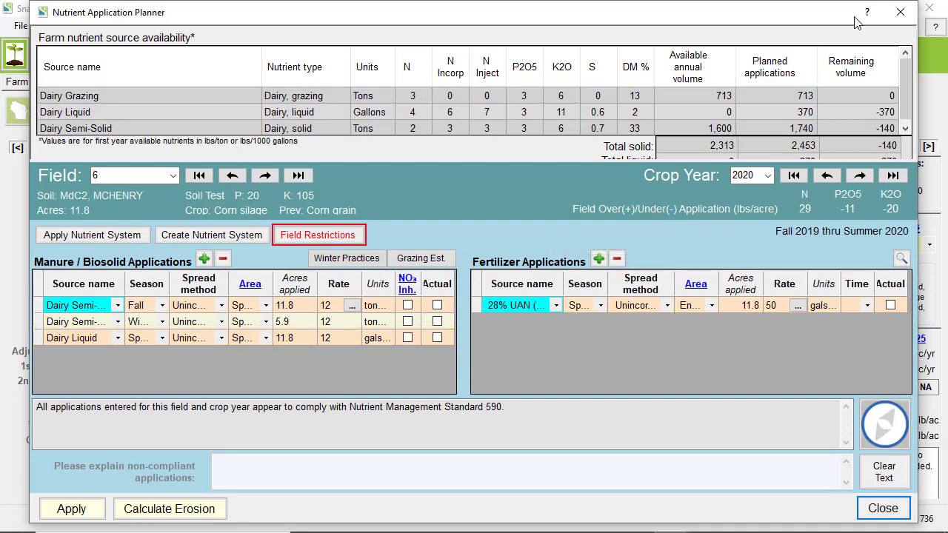
{"action": "left_click", "coordinate": [902, 13]}
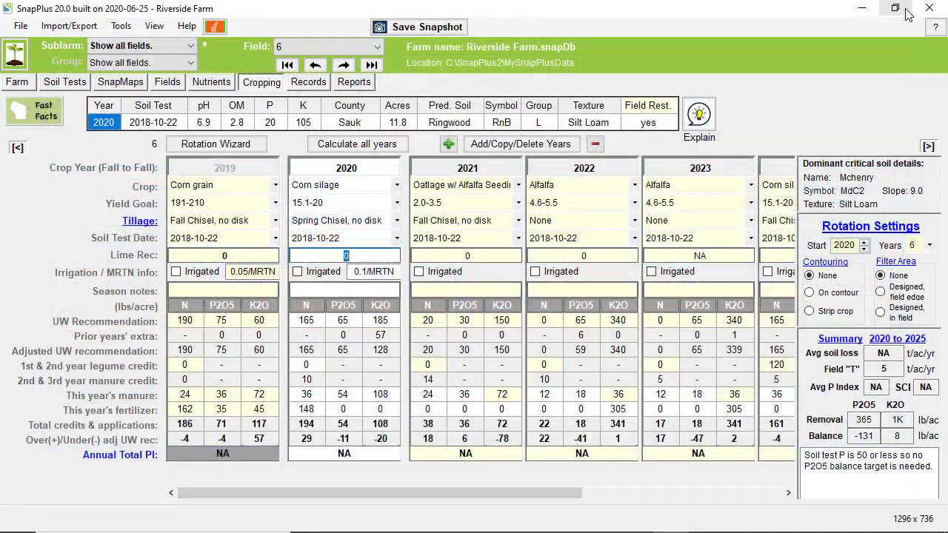
{"action": "left_click", "coordinate": [231, 146]}
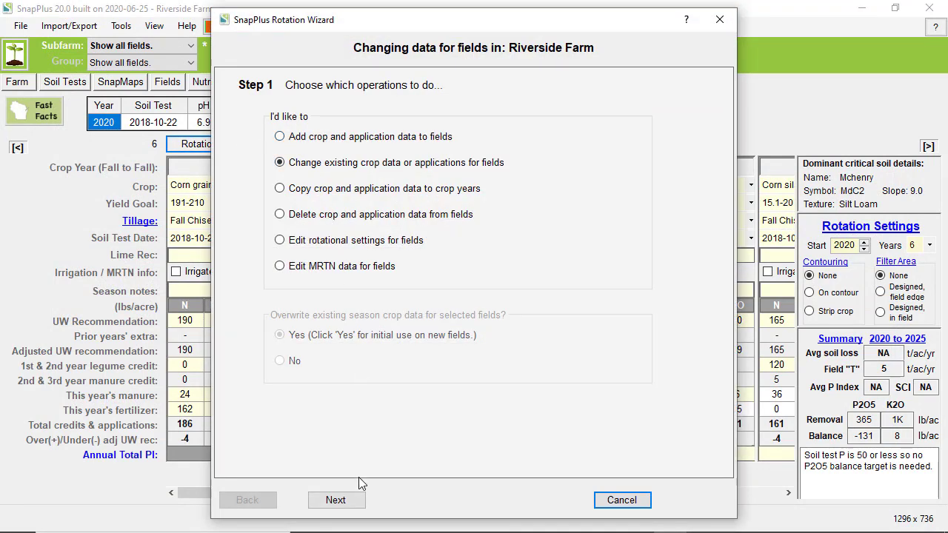
- Select all 13 fields and move on to the application criteria
{"action": "left_click", "coordinate": [347, 502]}
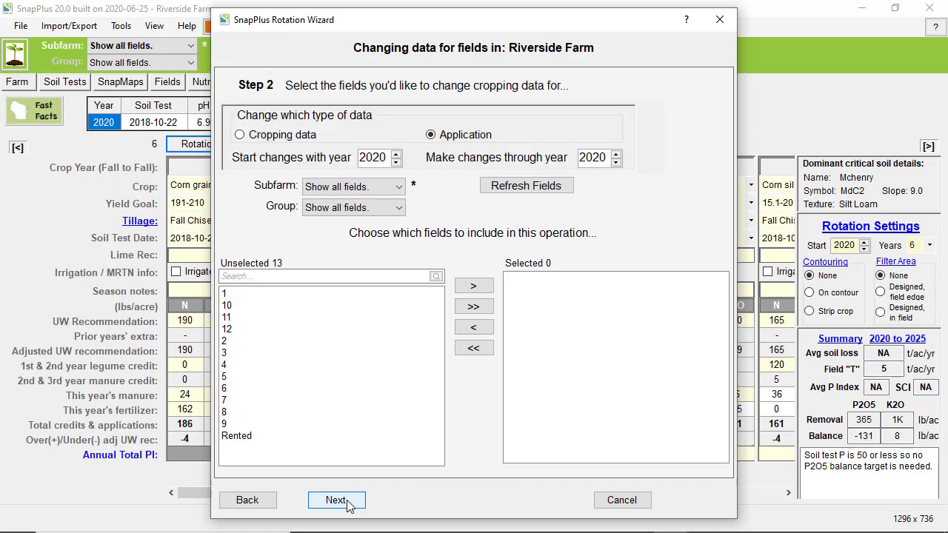
{"action": "left_click", "coordinate": [474, 306]}
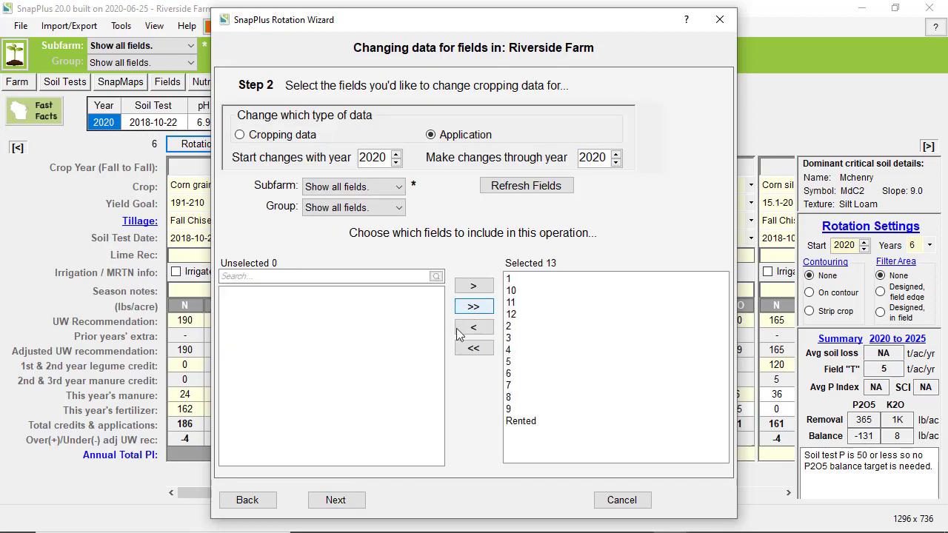
{"action": "left_click", "coordinate": [346, 504]}
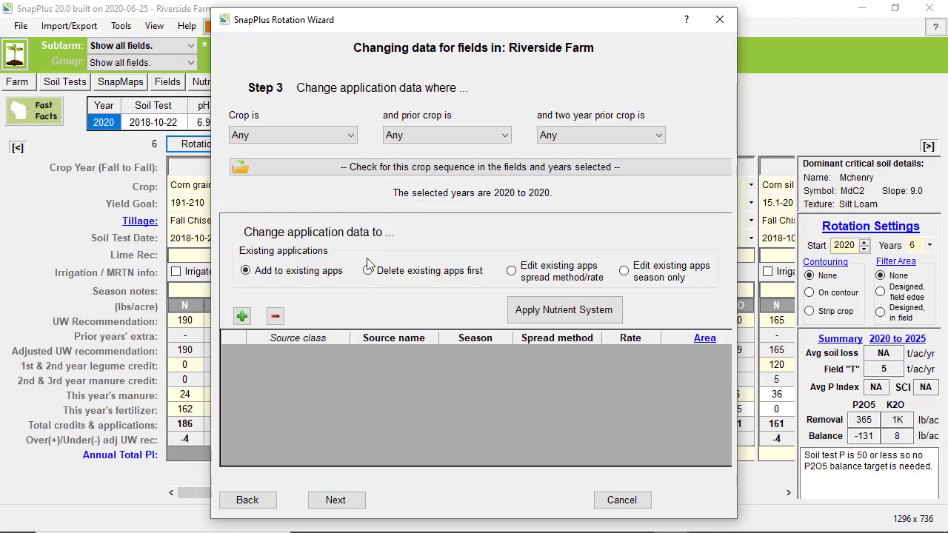
- Target Corn silage after Corn grain, editing existing apps' spread method/rate, and add a row
{"action": "left_click", "coordinate": [333, 133]}
{"action": "left_click", "coordinate": [324, 257]}
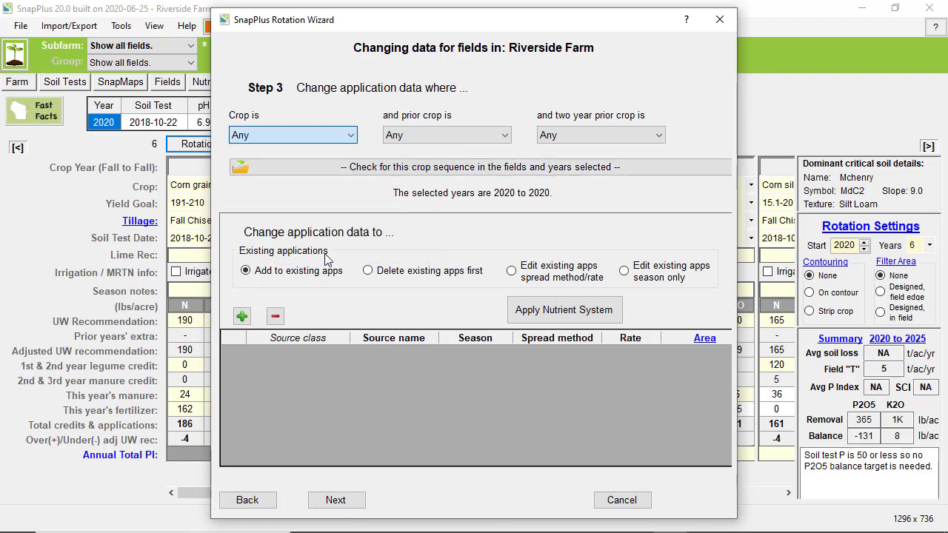
{"action": "left_click", "coordinate": [426, 135]}
{"action": "left_click", "coordinate": [437, 232]}
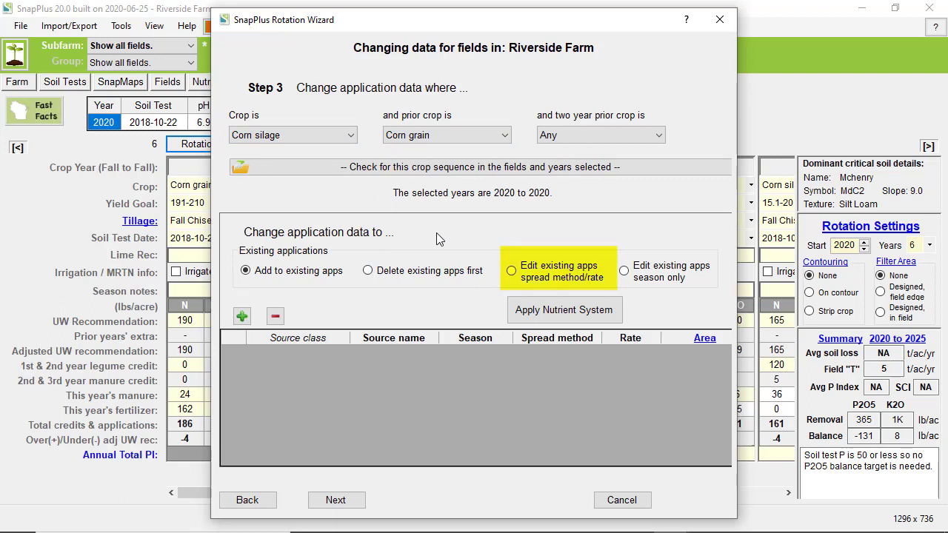
{"action": "left_click", "coordinate": [517, 276]}
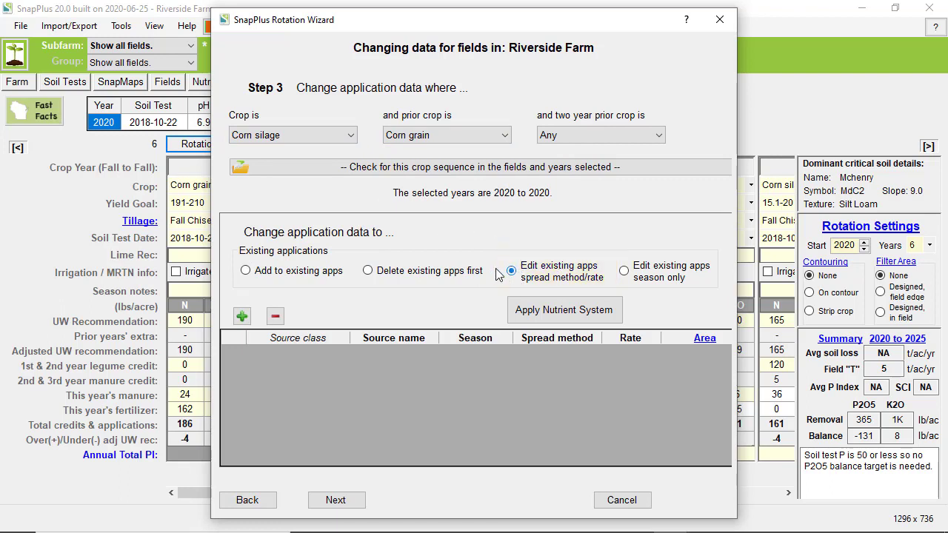
{"action": "left_click", "coordinate": [242, 317]}
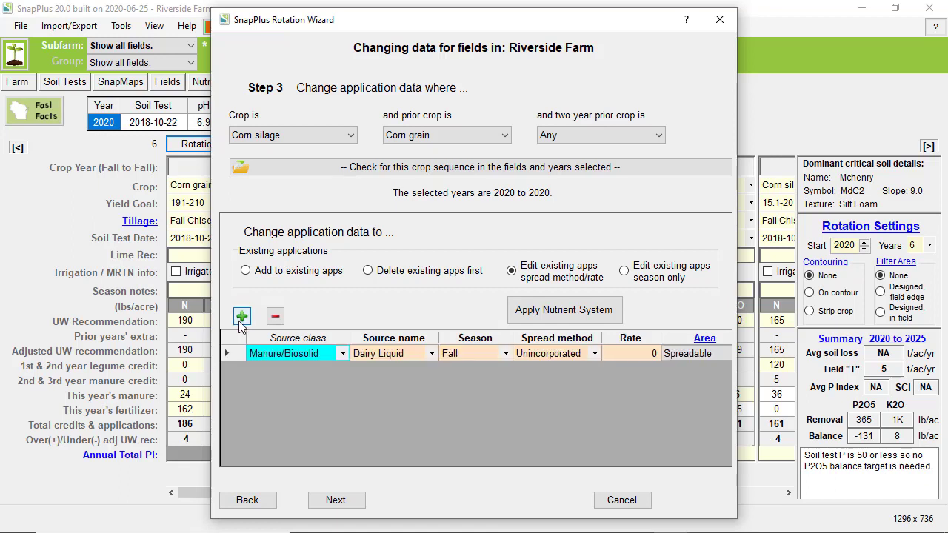
- Set the row to Manure/Biosolid Dairy Liquid, Spring season, rate 0
{"action": "left_click", "coordinate": [343, 356]}
{"action": "left_click", "coordinate": [343, 356]}
{"action": "left_click", "coordinate": [343, 358]}
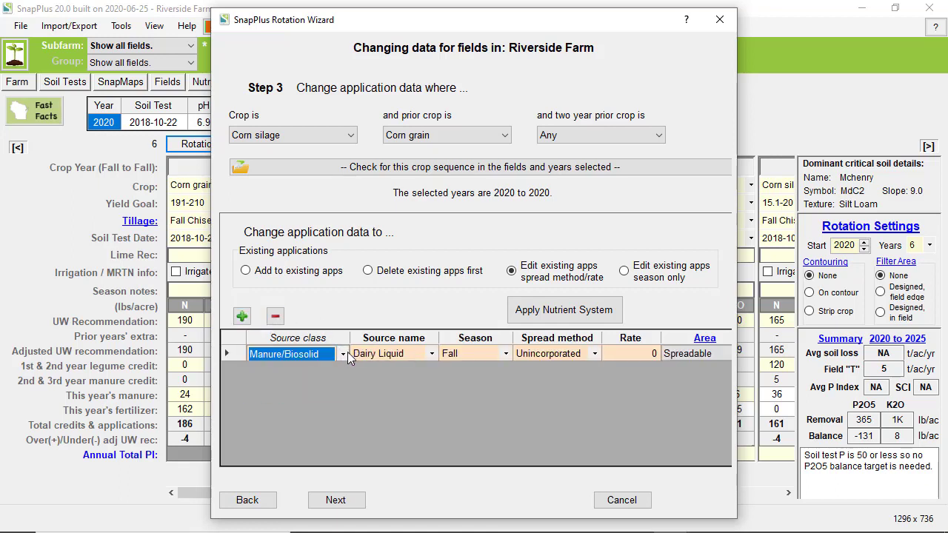
{"action": "left_click", "coordinate": [426, 352]}
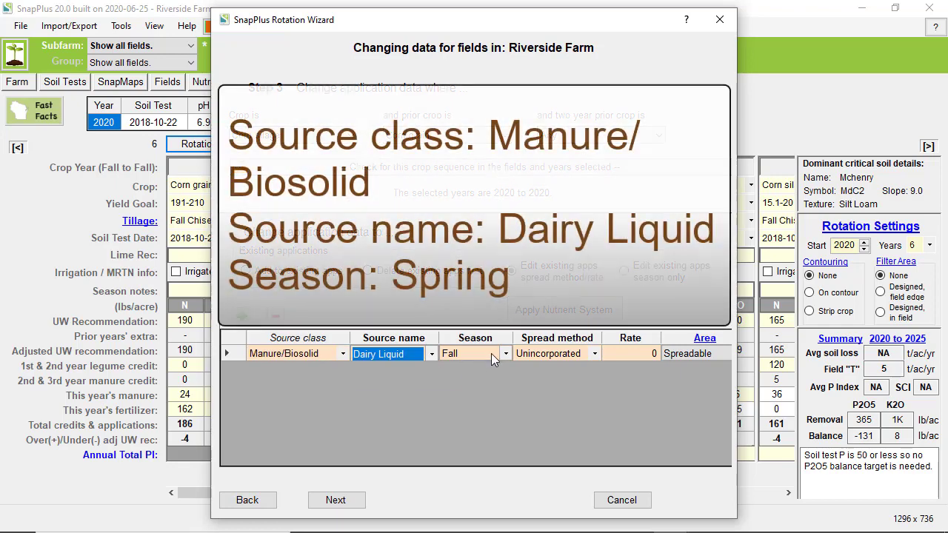
{"action": "left_click", "coordinate": [502, 352]}
{"action": "left_click", "coordinate": [505, 354]}
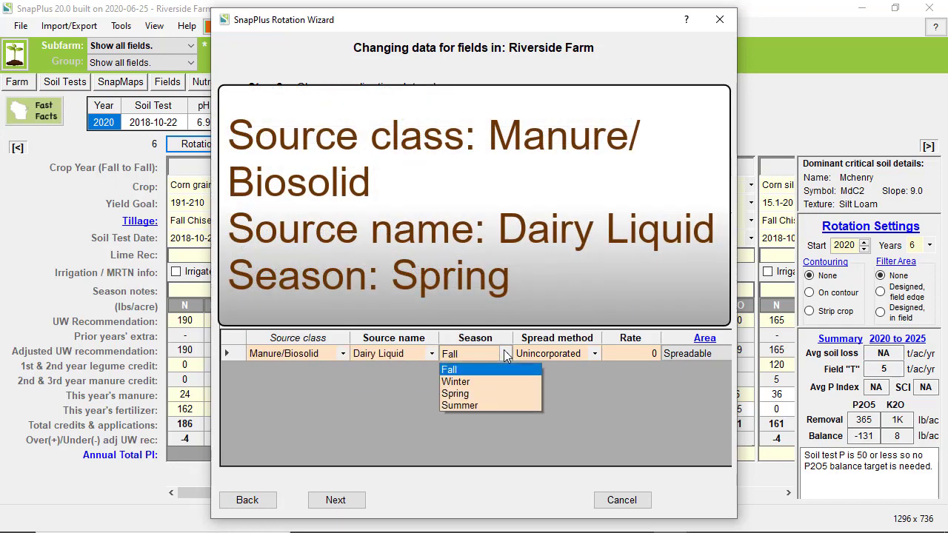
{"action": "left_click", "coordinate": [492, 393]}
{"action": "left_click", "coordinate": [647, 354]}
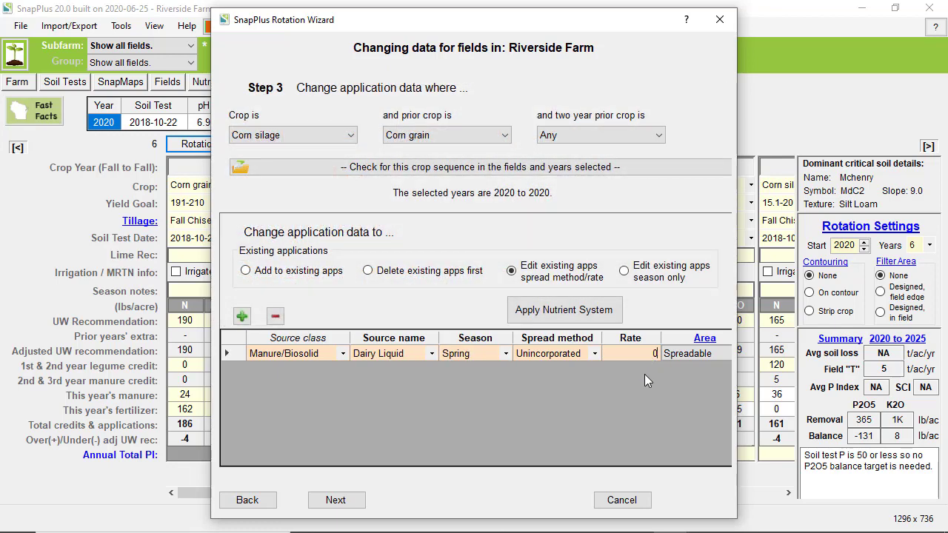
- Confirm that 2 fields match the crop sequence and proceed to the confirmation page
{"action": "left_click", "coordinate": [476, 169]}
{"action": "left_click", "coordinate": [582, 324]}
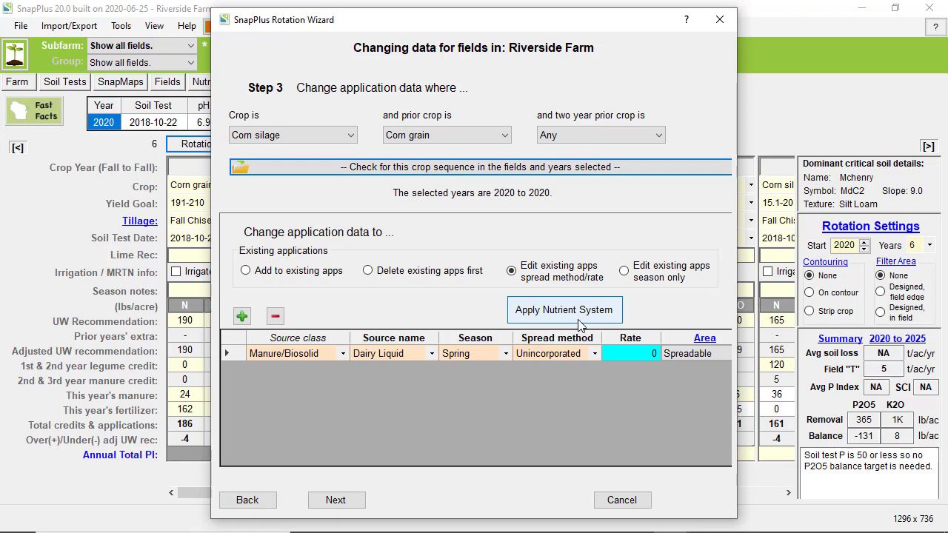
{"action": "left_click", "coordinate": [335, 501]}
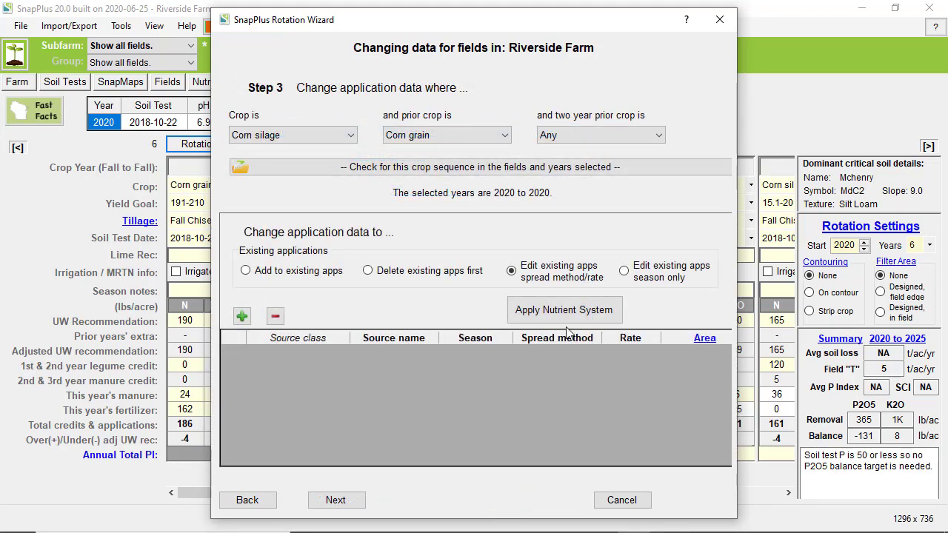
- Switch to season-only editing and add a spring Dairy Liquid row to move to Fall, then proceed
{"action": "left_click", "coordinate": [634, 276]}
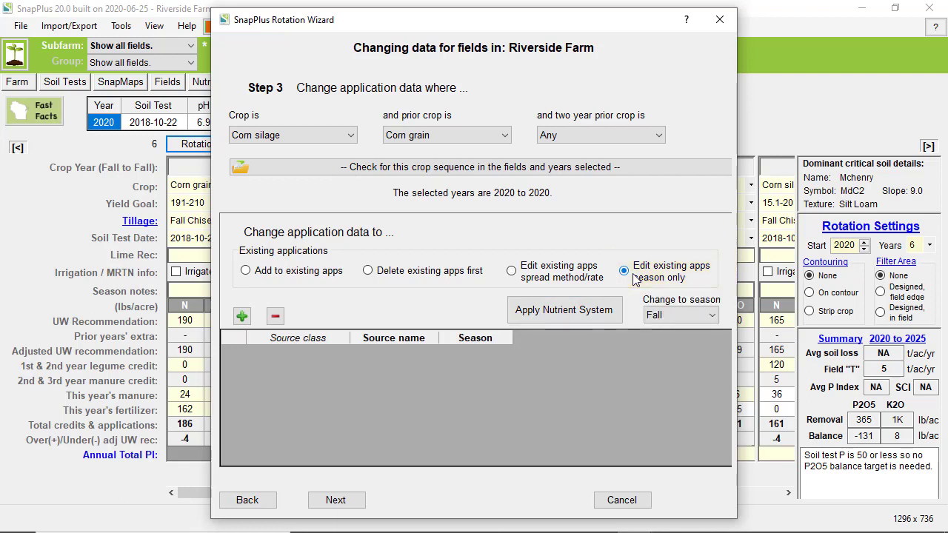
{"action": "left_click", "coordinate": [241, 318]}
{"action": "left_click", "coordinate": [345, 355]}
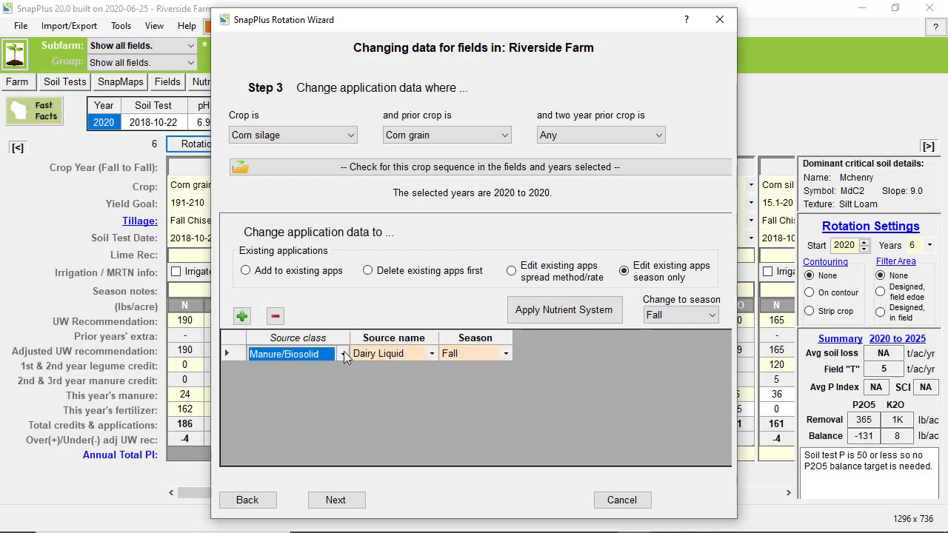
{"action": "left_click", "coordinate": [429, 355]}
{"action": "left_click", "coordinate": [505, 353]}
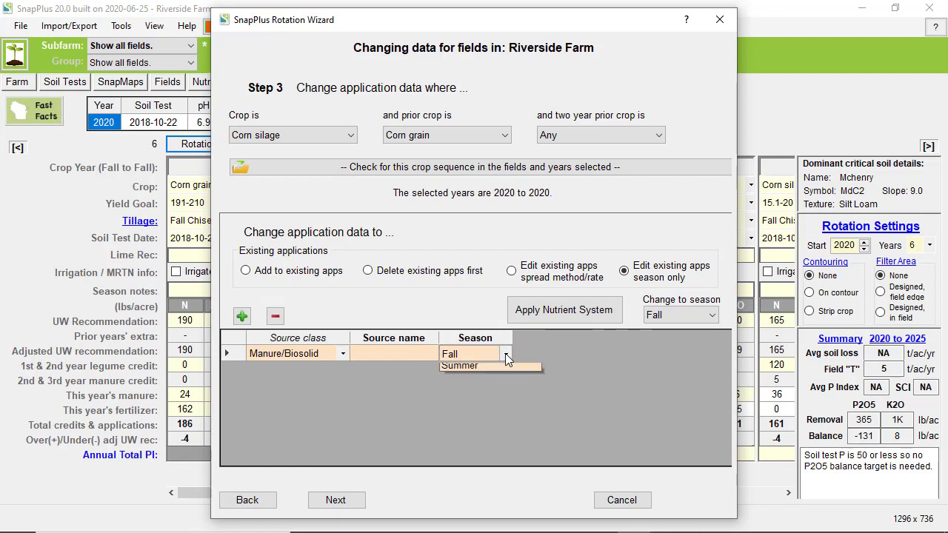
{"action": "left_click", "coordinate": [505, 353]}
{"action": "left_click", "coordinate": [492, 393]}
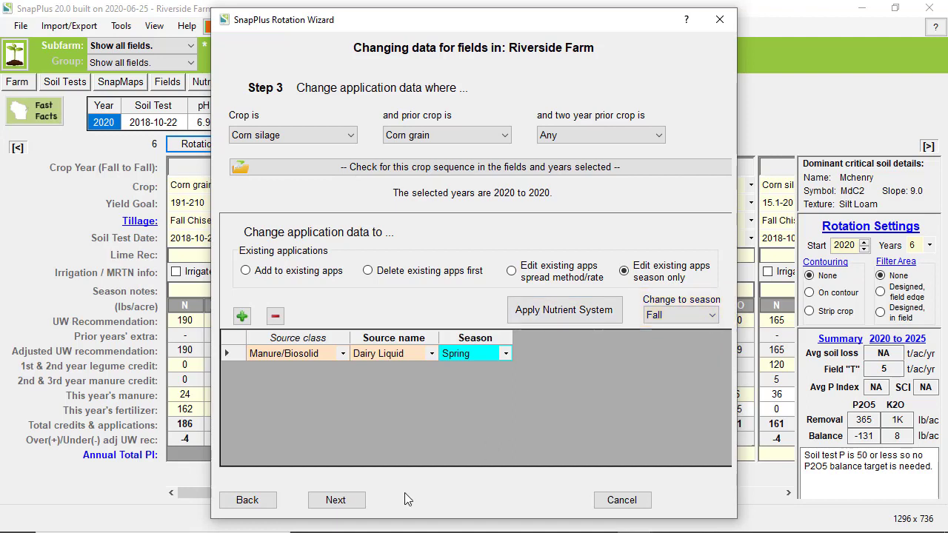
{"action": "left_click", "coordinate": [335, 501]}
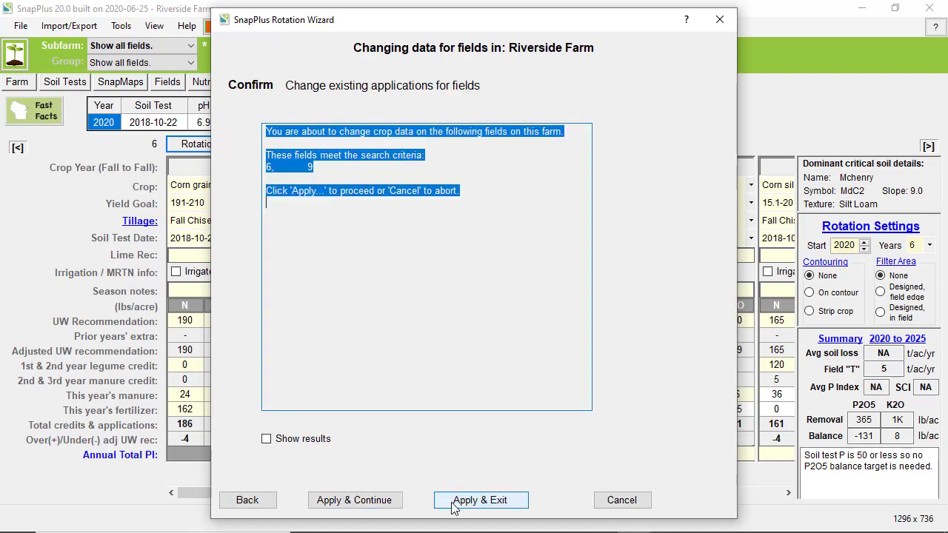